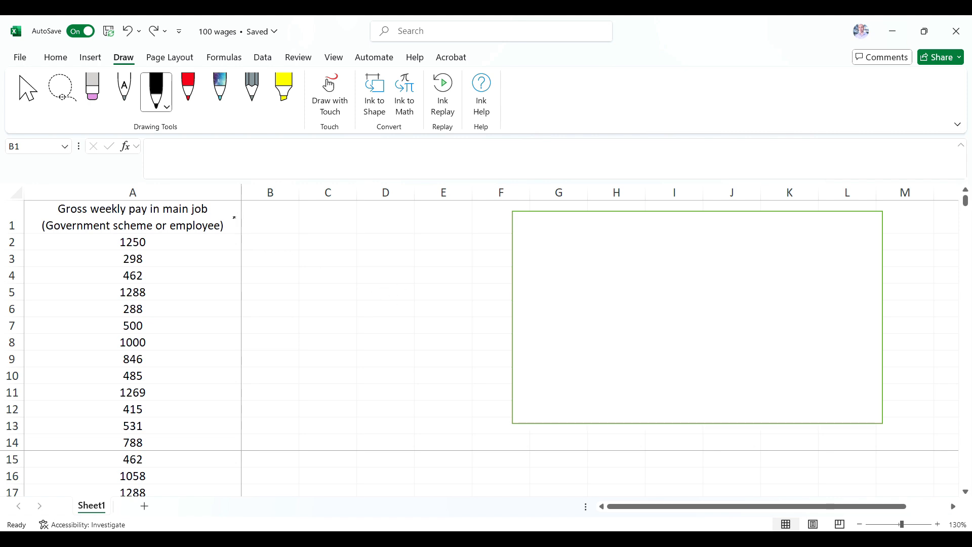
# Handwrite (X) in black ink beside the column A heading and E(X)=? at the top of the green box.
pyautogui.moveTo(227, 206)
pyautogui.mouseDown()
pyautogui.moveTo(226, 222)
pyautogui.moveTo(243, 222)
pyautogui.mouseUp()
pyautogui.moveTo(542, 226)
pyautogui.mouseDown()
pyautogui.moveTo(532, 238)
pyautogui.moveTo(590, 238)
pyautogui.mouseUp()
pyautogui.click(590, 242)
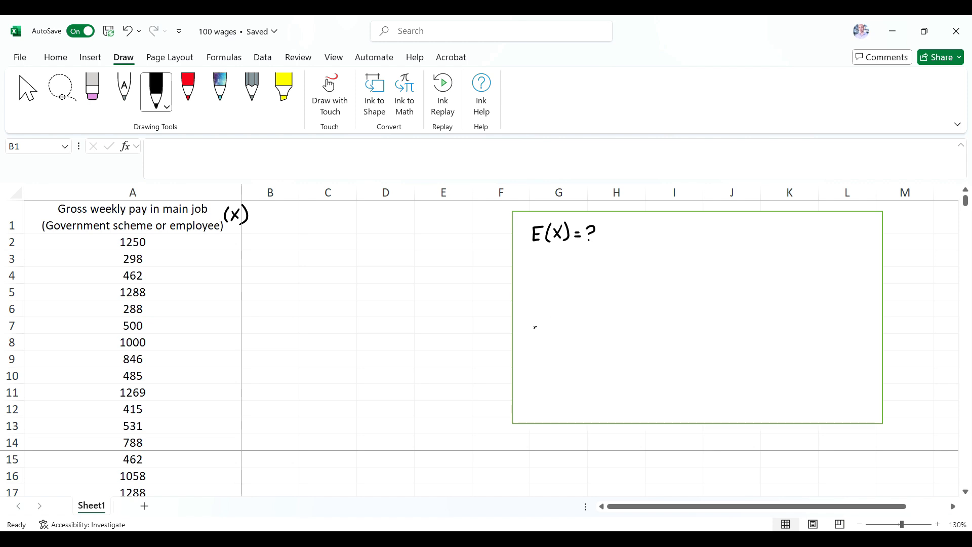
# Handwrite var(X)=? in black ink in the lower half of the green box.
pyautogui.moveTo(527, 337); pyautogui.dragTo(557, 349)
pyautogui.moveTo(563, 335)
pyautogui.mouseDown()
pyautogui.moveTo(570, 346)
pyautogui.moveTo(562, 346)
pyautogui.moveTo(589, 337)
pyautogui.mouseUp()
pyautogui.moveTo(583, 340)
pyautogui.mouseDown()
pyautogui.moveTo(608, 334)
pyautogui.moveTo(603, 342)
pyautogui.mouseUp()
pyautogui.click(603, 348)
# Handwrite "x̄ is an unbiased estimator of E(X)" in red ink beneath E(X)=?
pyautogui.click(188, 89)
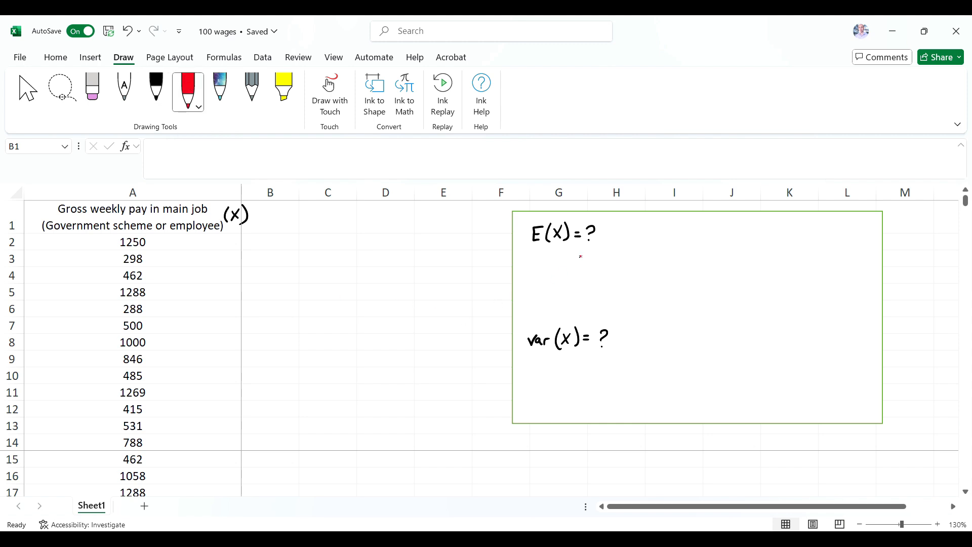
pyautogui.moveTo(531, 253)
pyautogui.mouseDown()
pyautogui.moveTo(532, 263)
pyautogui.moveTo(545, 249)
pyautogui.moveTo(587, 262)
pyautogui.moveTo(652, 253)
pyautogui.moveTo(677, 266)
pyautogui.moveTo(721, 262)
pyautogui.moveTo(704, 257)
pyautogui.mouseUp()
pyautogui.moveTo(668, 255)
pyautogui.mouseDown()
pyautogui.moveTo(734, 260)
pyautogui.moveTo(741, 284)
pyautogui.moveTo(747, 262)
pyautogui.mouseUp()
pyautogui.moveTo(753, 245)
pyautogui.mouseDown()
pyautogui.moveTo(766, 245)
pyautogui.moveTo(754, 265)
pyautogui.mouseUp()
pyautogui.moveTo(754, 256)
pyautogui.mouseDown()
pyautogui.moveTo(782, 262)
pyautogui.moveTo(773, 268)
pyautogui.mouseUp()
pyautogui.moveTo(783, 247); pyautogui.dragTo(785, 268)
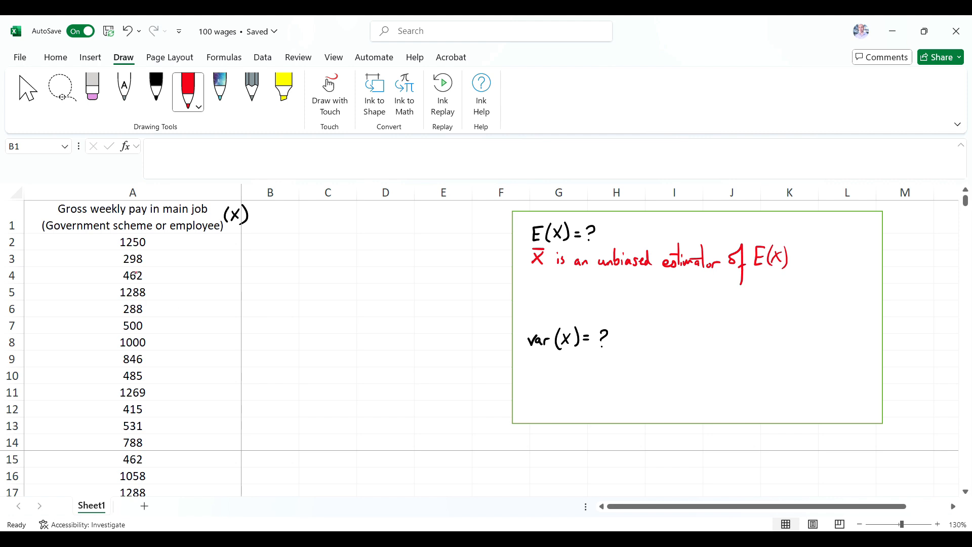
# Handwrite the sample variance formula S² = [1/(n−1)] Σ(xᵢ − x̄)², summed from i=1 to n, in red ink below var(X)=?
pyautogui.click(157, 99)
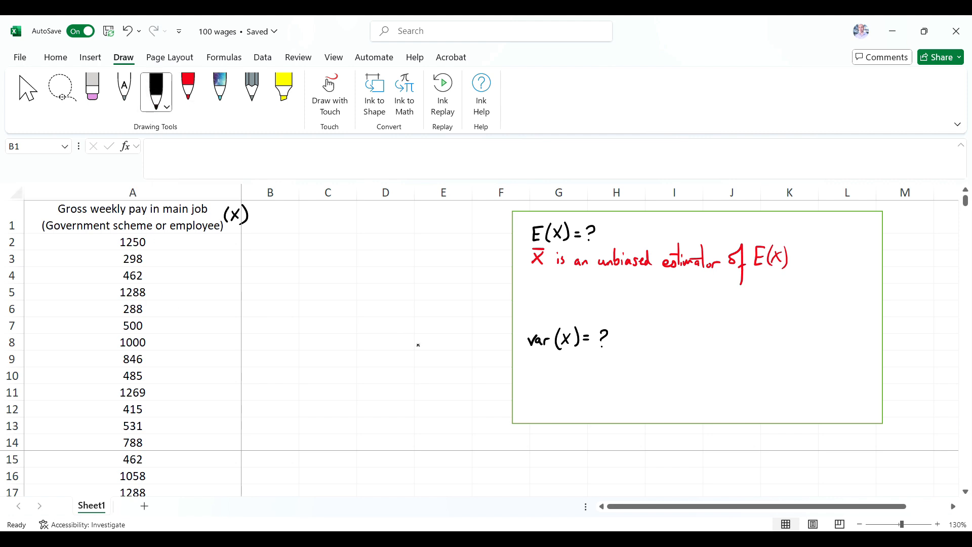
pyautogui.click(196, 98)
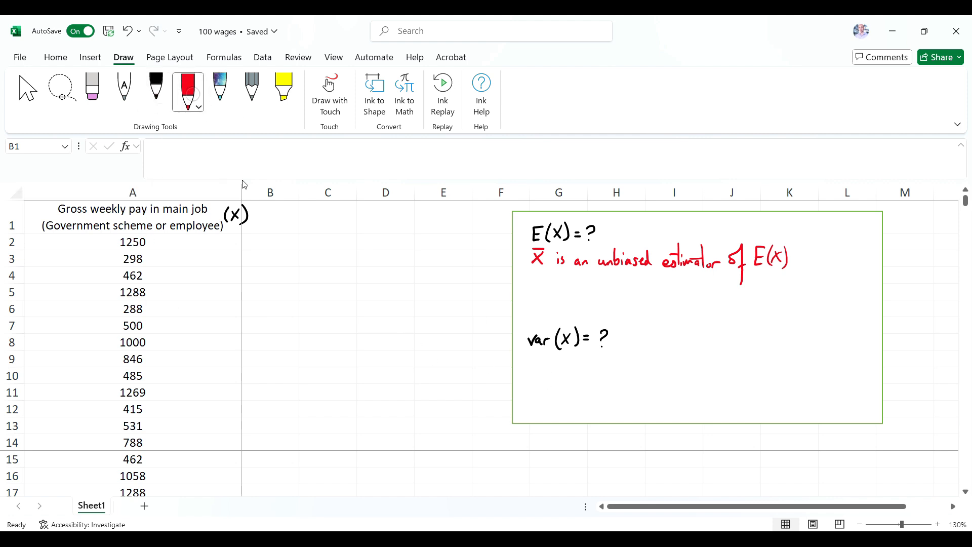
pyautogui.moveTo(548, 372)
pyautogui.mouseDown()
pyautogui.moveTo(541, 386)
pyautogui.moveTo(556, 373)
pyautogui.moveTo(598, 382)
pyautogui.moveTo(590, 393)
pyautogui.mouseUp()
pyautogui.moveTo(594, 388)
pyautogui.mouseDown()
pyautogui.moveTo(594, 396)
pyautogui.moveTo(611, 391)
pyautogui.moveTo(605, 400)
pyautogui.mouseUp()
pyautogui.moveTo(570, 370); pyautogui.dragTo(574, 400)
pyautogui.moveTo(636, 372)
pyautogui.mouseDown()
pyautogui.moveTo(617, 391)
pyautogui.moveTo(637, 392)
pyautogui.moveTo(624, 397)
pyautogui.mouseUp()
pyautogui.moveTo(621, 400); pyautogui.dragTo(644, 391)
pyautogui.moveTo(650, 377); pyautogui.dragTo(650, 388)
pyautogui.moveTo(658, 381); pyautogui.dragTo(678, 389)
pyautogui.moveTo(669, 389)
pyautogui.mouseDown()
pyautogui.moveTo(679, 372)
pyautogui.moveTo(687, 388)
pyautogui.moveTo(701, 375)
pyautogui.mouseUp()
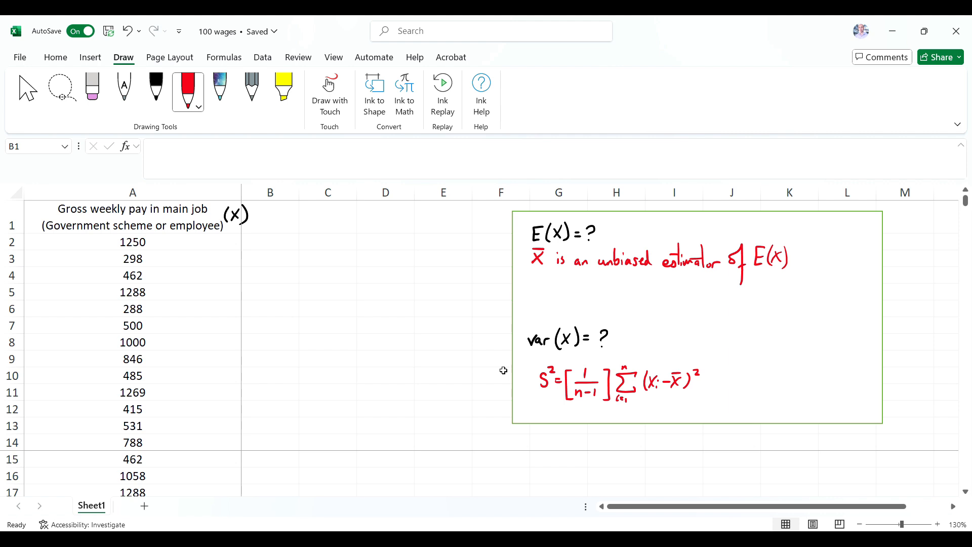
# Switch the red pen to green and handwrite =average(A2:A101) under the mean note and =var.s(A2:A101) under the variance formula.
pyautogui.click(190, 108)
pyautogui.click(210, 217)
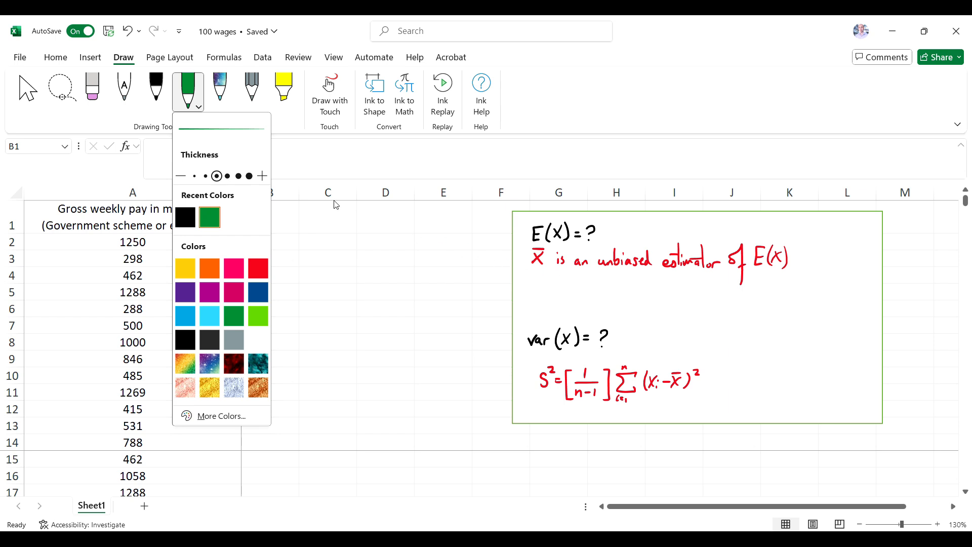
pyautogui.click(186, 96)
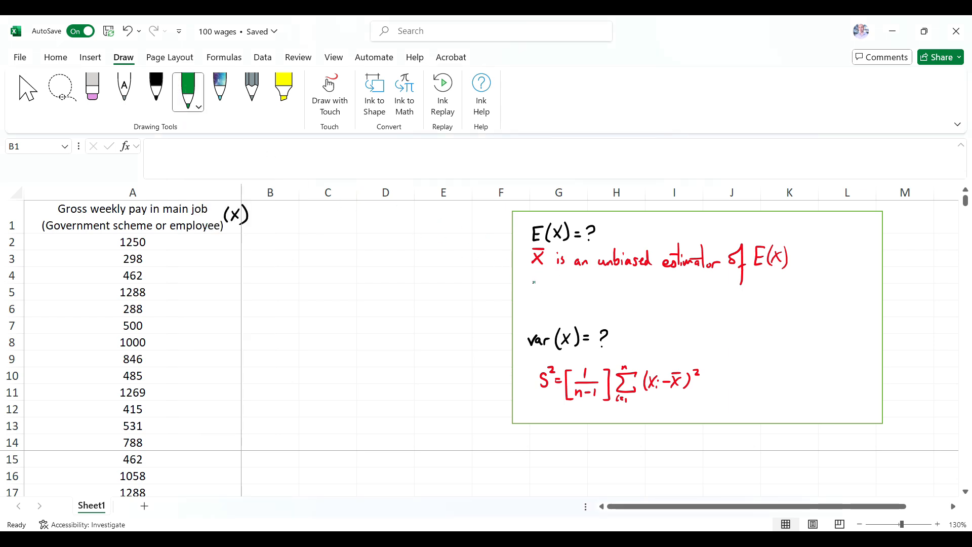
pyautogui.moveTo(529, 283)
pyautogui.mouseDown()
pyautogui.moveTo(582, 283)
pyautogui.moveTo(583, 305)
pyautogui.moveTo(624, 277)
pyautogui.moveTo(628, 290)
pyautogui.moveTo(673, 289)
pyautogui.mouseUp()
pyautogui.moveTo(678, 276); pyautogui.dragTo(678, 291)
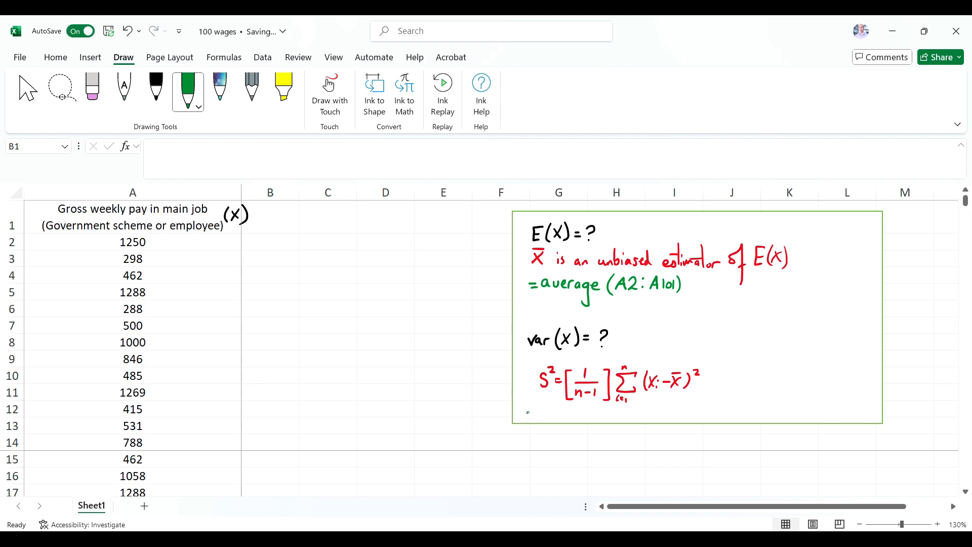
pyautogui.moveTo(526, 411)
pyautogui.mouseDown()
pyautogui.moveTo(612, 418)
pyautogui.moveTo(625, 406)
pyautogui.moveTo(629, 419)
pyautogui.moveTo(640, 408)
pyautogui.moveTo(653, 421)
pyautogui.mouseUp()
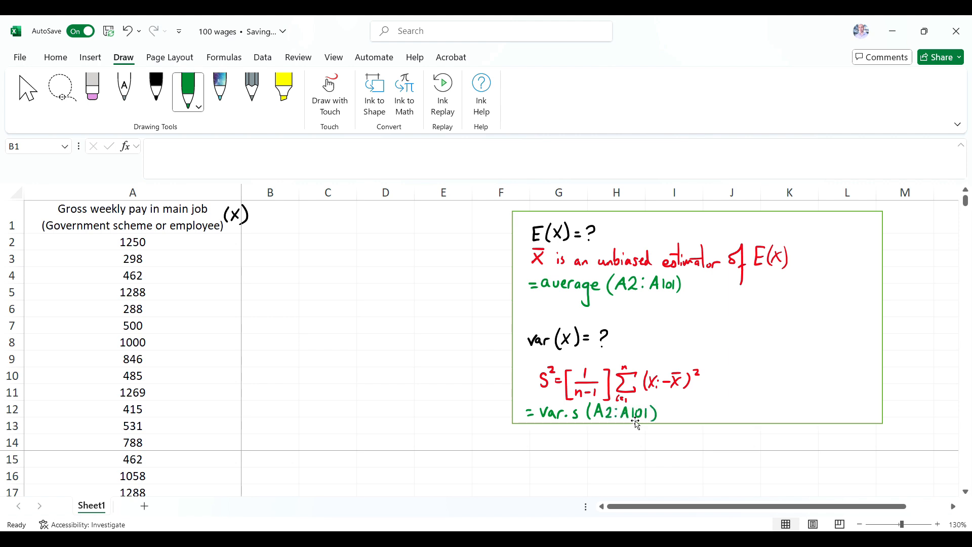
# Calculate the mean weekly pay in cell C3 with =AVERAGE(A2:A101).
pyautogui.click(315, 260)
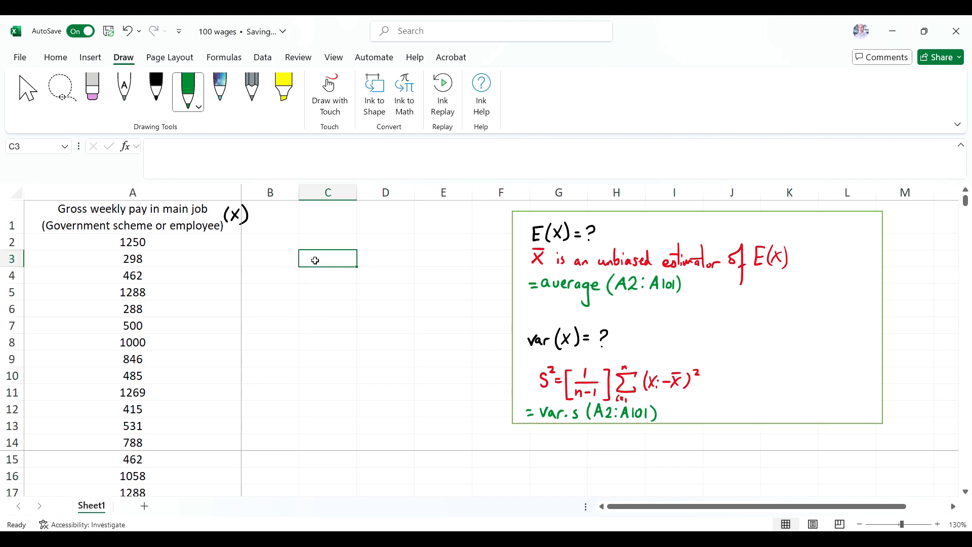
pyautogui.write('=average(')
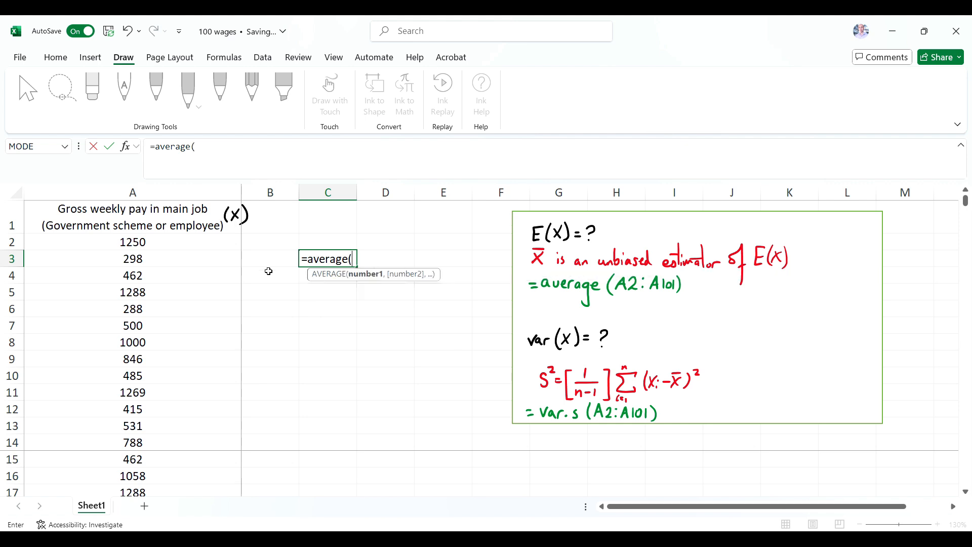
pyautogui.click(134, 243)
pyautogui.moveTo(134, 243); pyautogui.dragTo(134, 460)
pyautogui.moveTo(117, 529); pyautogui.dragTo(127, 476)
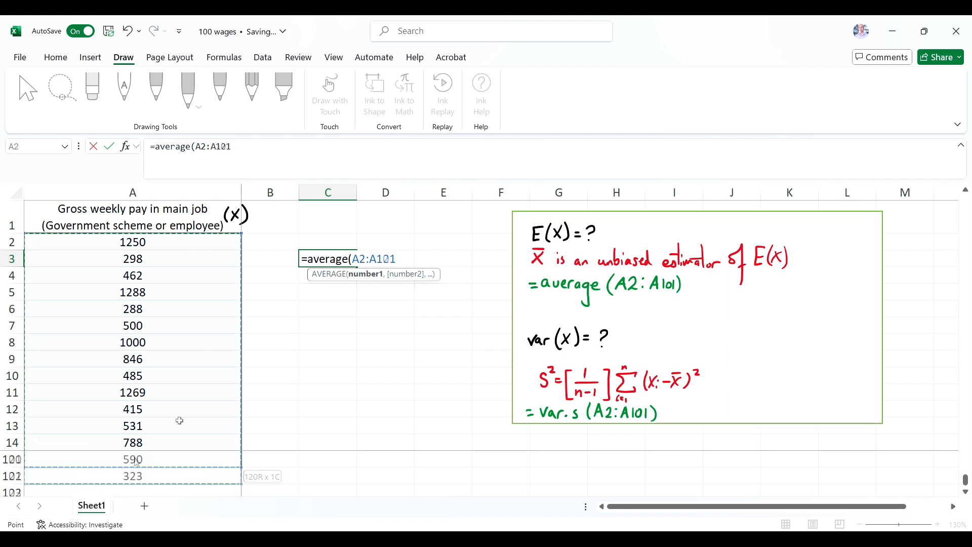
pyautogui.press('Return')
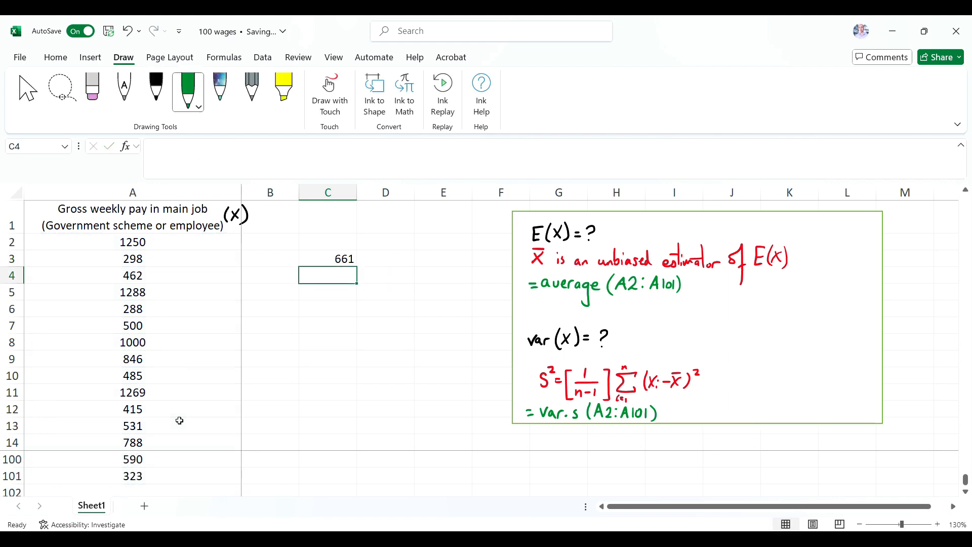
# Format cell C3 as a number with 2 decimal places.
pyautogui.click(337, 262)
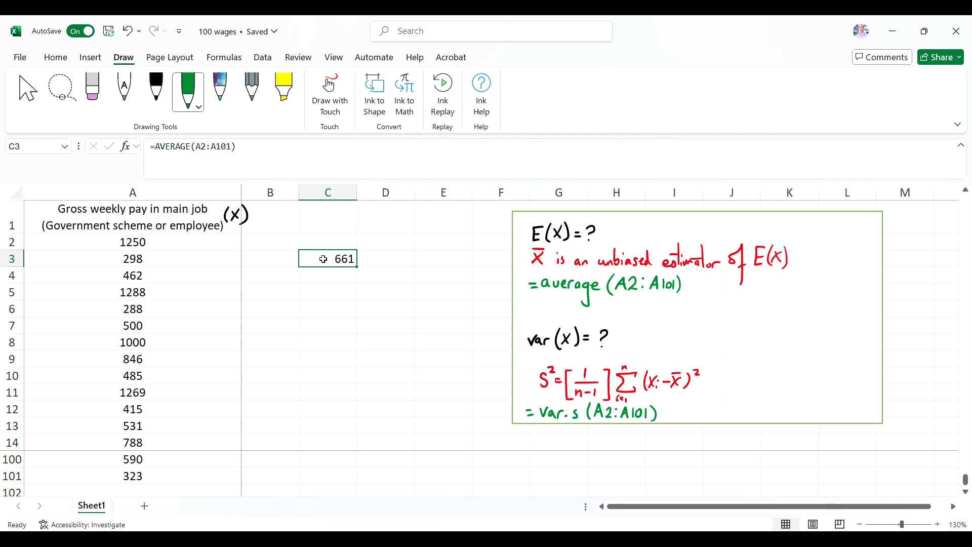
pyautogui.rightClick(324, 261)
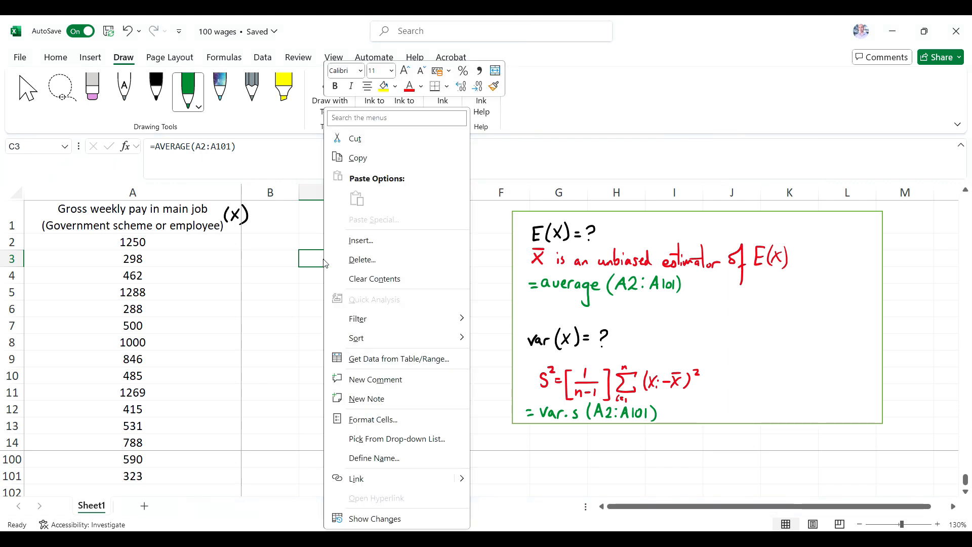
pyautogui.click(403, 426)
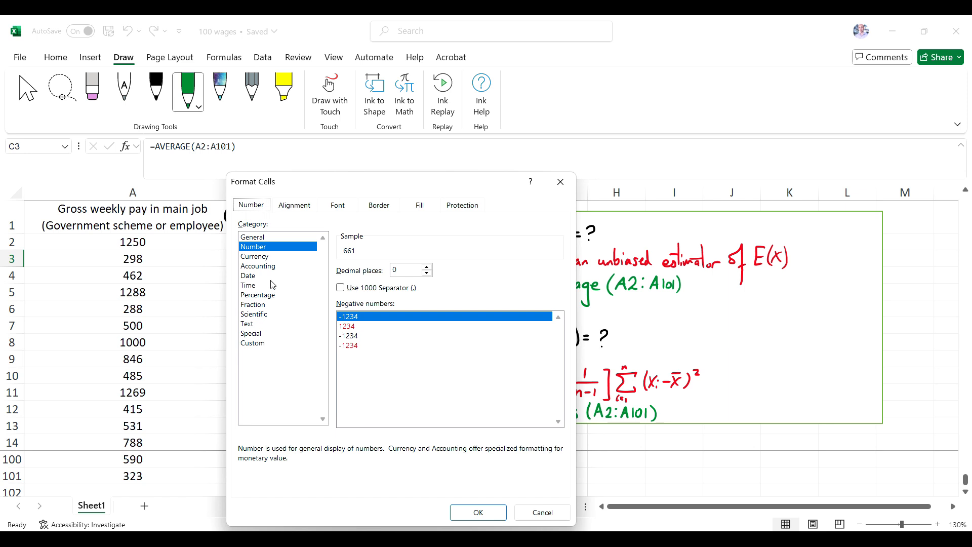
pyautogui.click(427, 267)
pyautogui.click(427, 267)
pyautogui.click(478, 511)
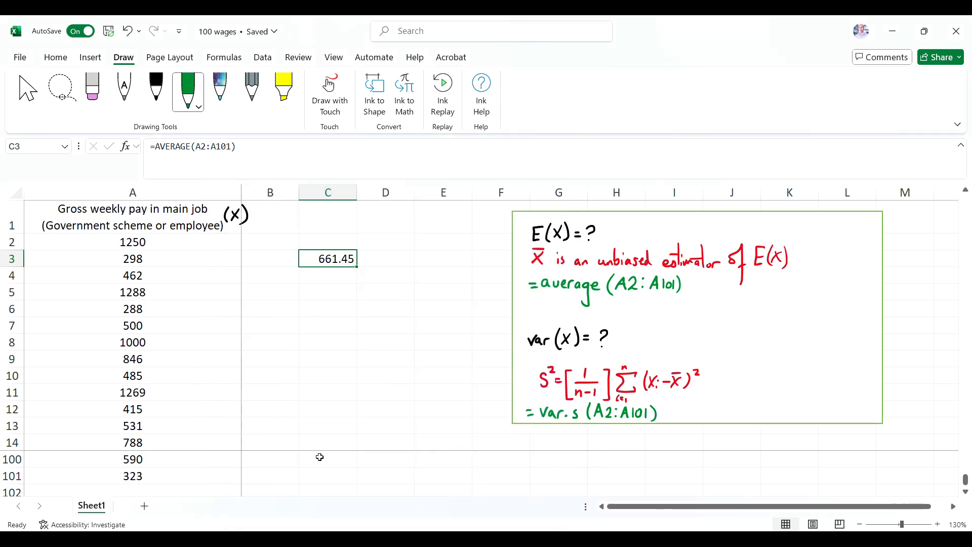
# Label the mean by entering Average in cell B3.
pyautogui.click(274, 260)
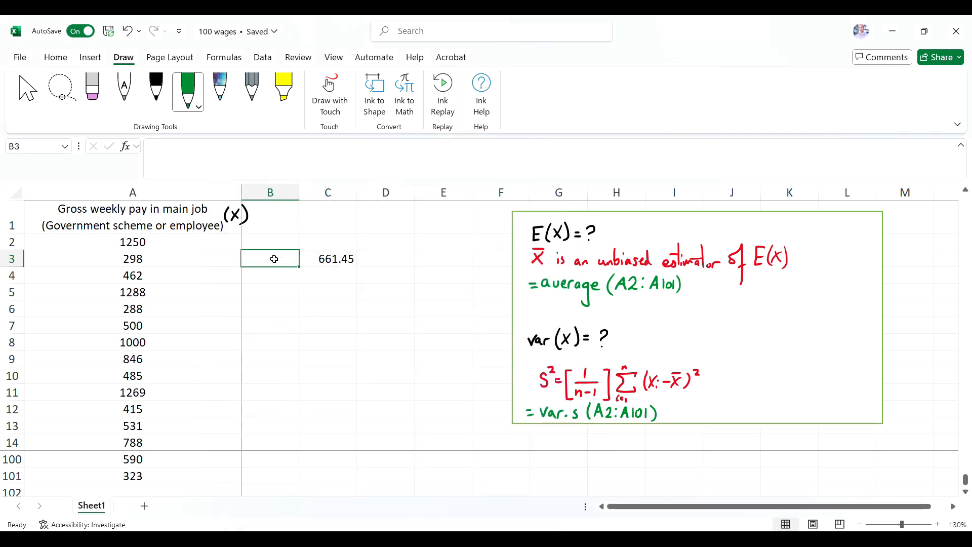
pyautogui.write('Average')
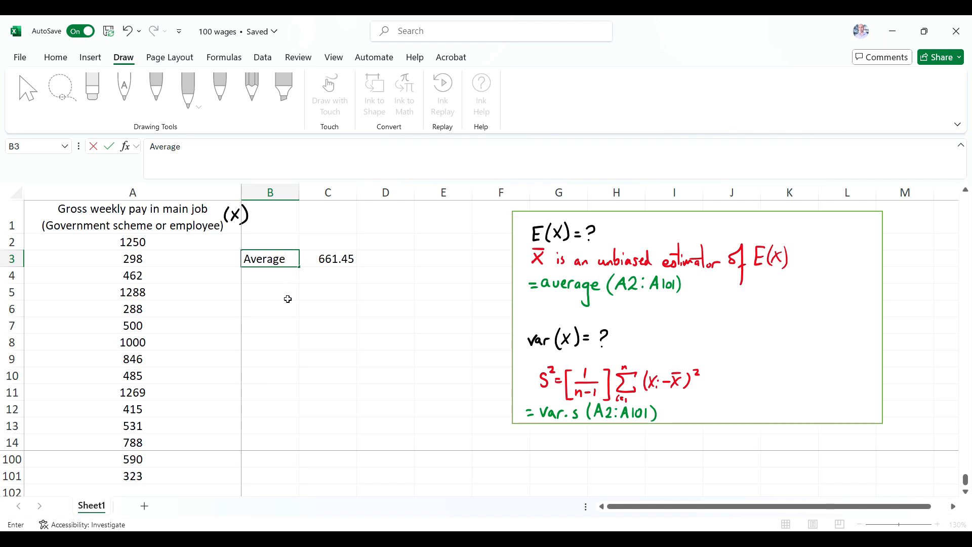
pyautogui.click(321, 288)
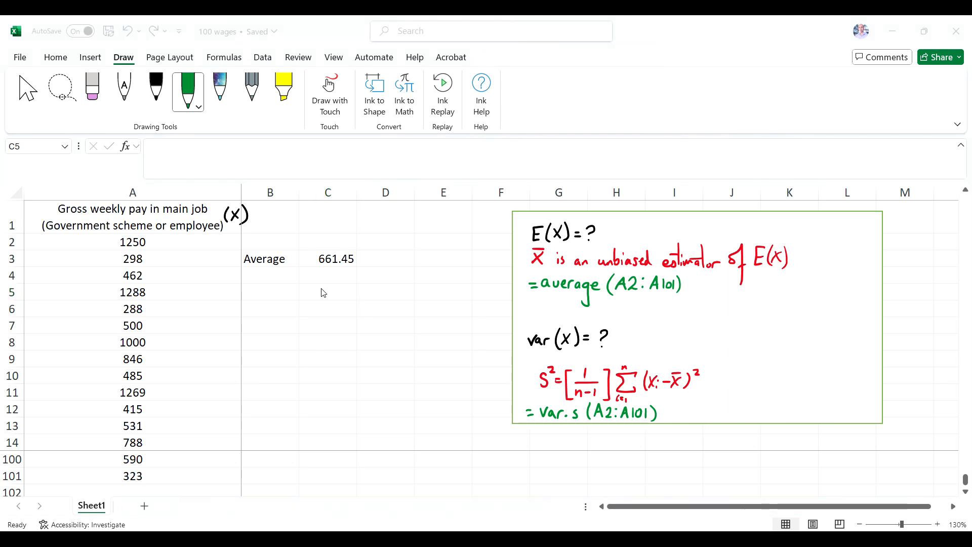
# Calculate the sample variance of weekly pay in cell C5 with =VAR.S(A2:A101).
pyautogui.click(321, 288)
pyautogui.write('=var')
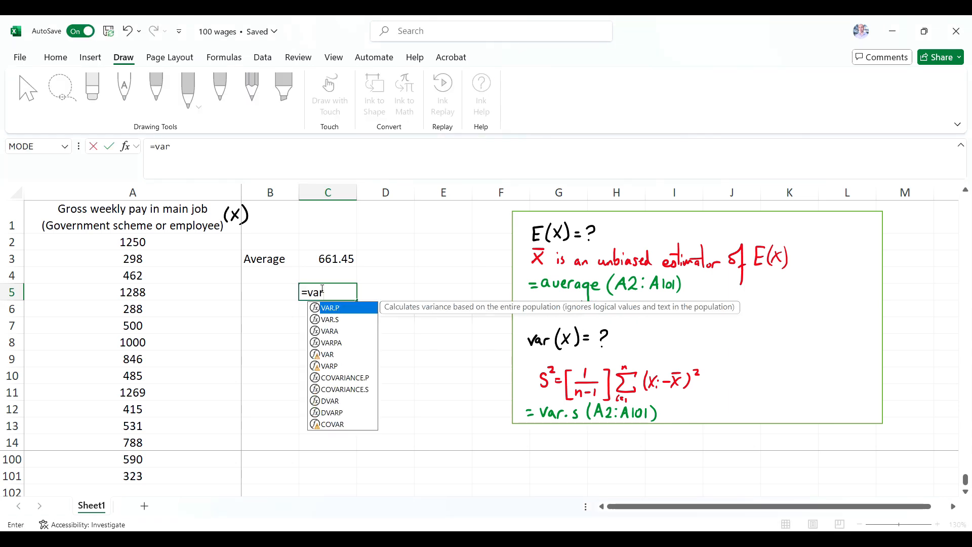
pyautogui.write('.')
pyautogui.write('s(')
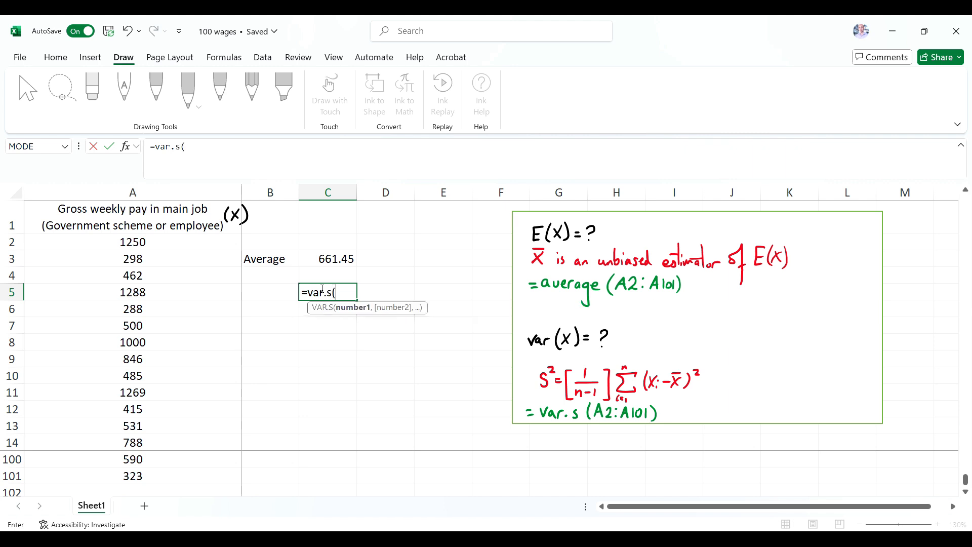
pyautogui.write('A2:A101)')
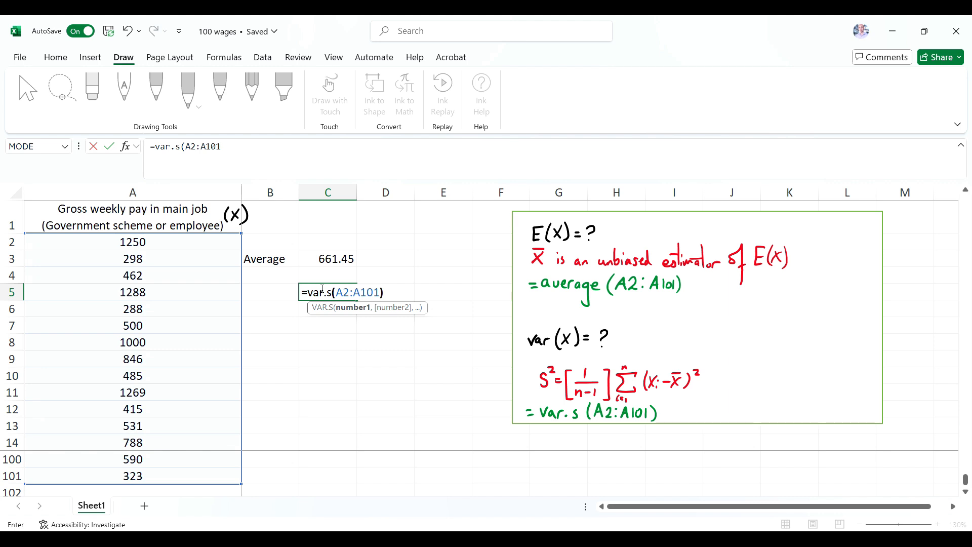
pyautogui.press('Return')
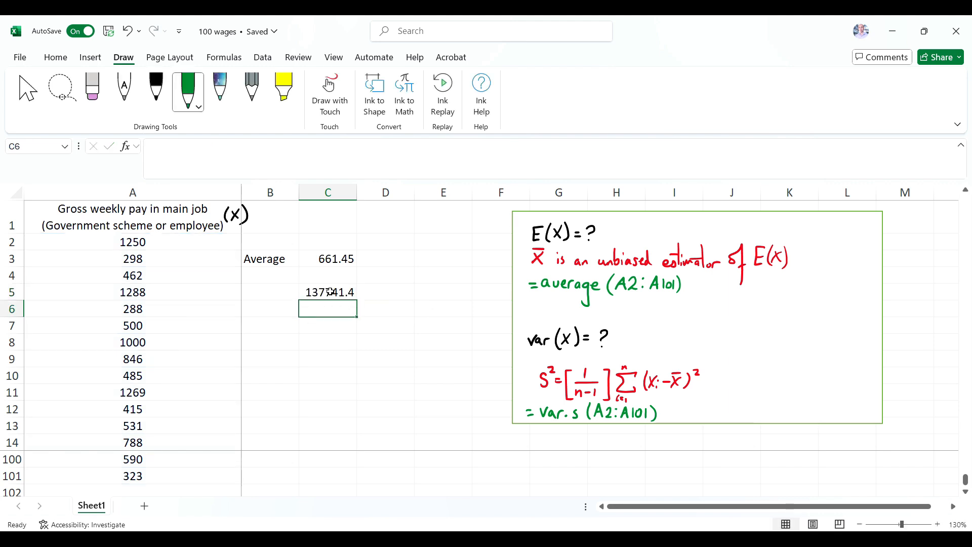